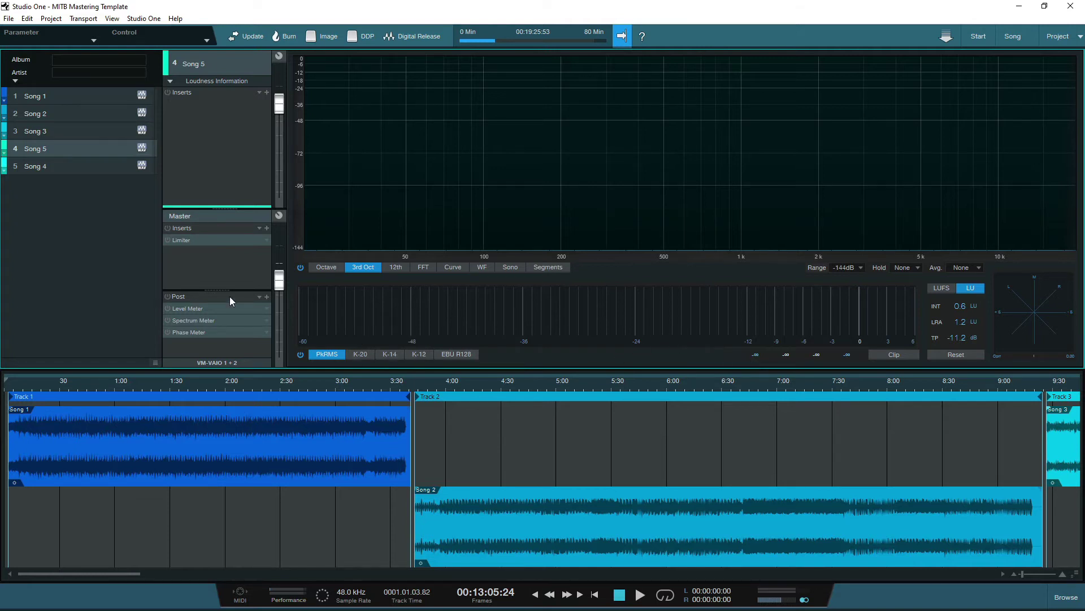
Move Song 5 above Song 4 in the running order and bring up Song 4's insert presets
mouse_move(97, 172)
mouse_down()
mouse_move(100, 144)
mouse_move(93, 171)
mouse_up()
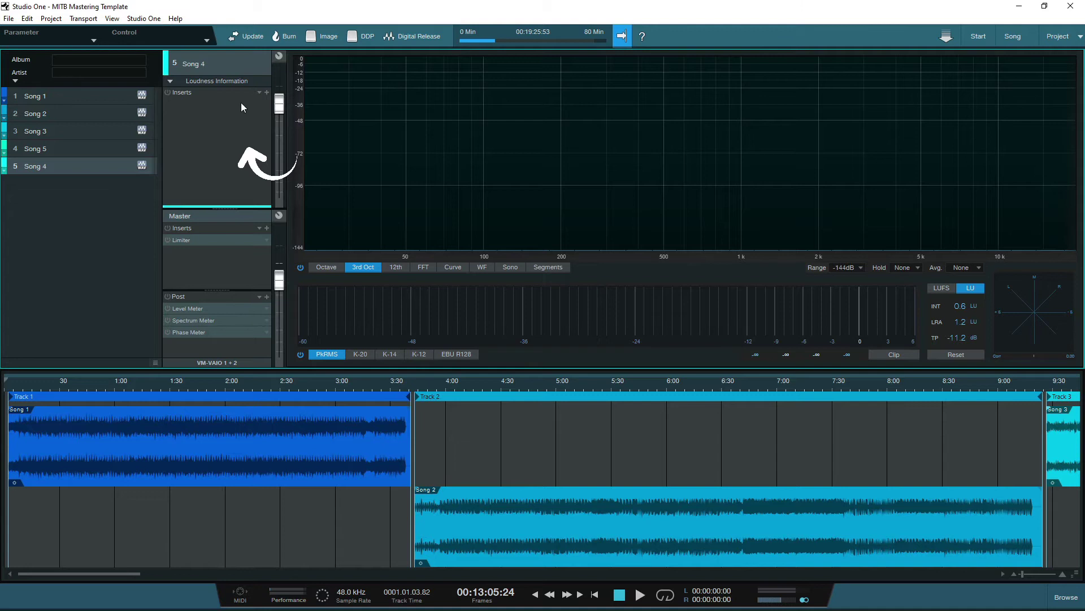
click(259, 92)
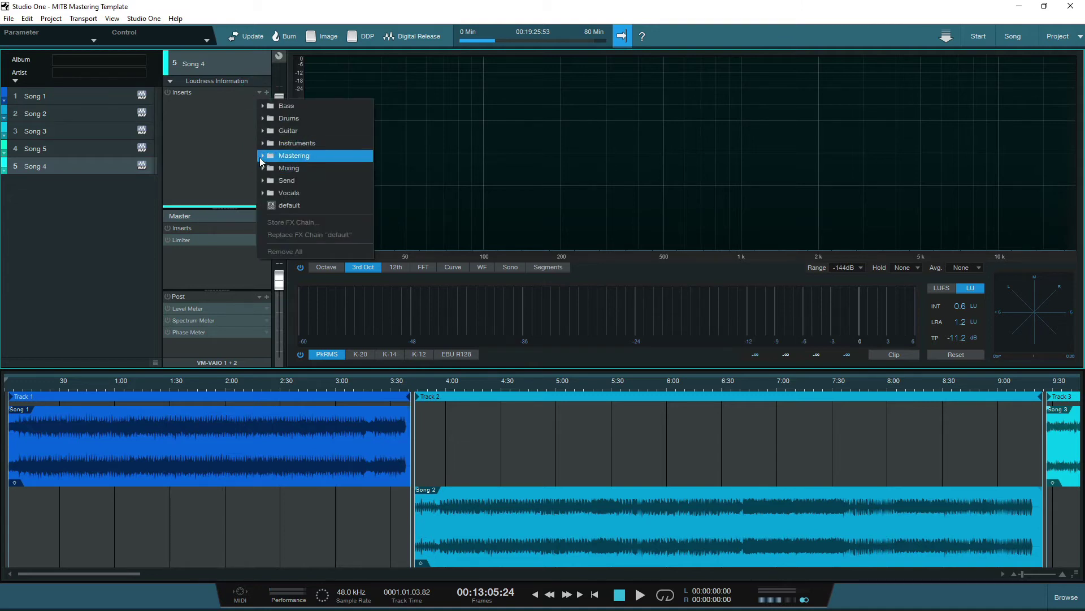
Load the Mastering > MITB Channel Preset chain onto Song 4, then raise Song 1's Pro EQ low band to 4 dB
click(261, 156)
click(300, 278)
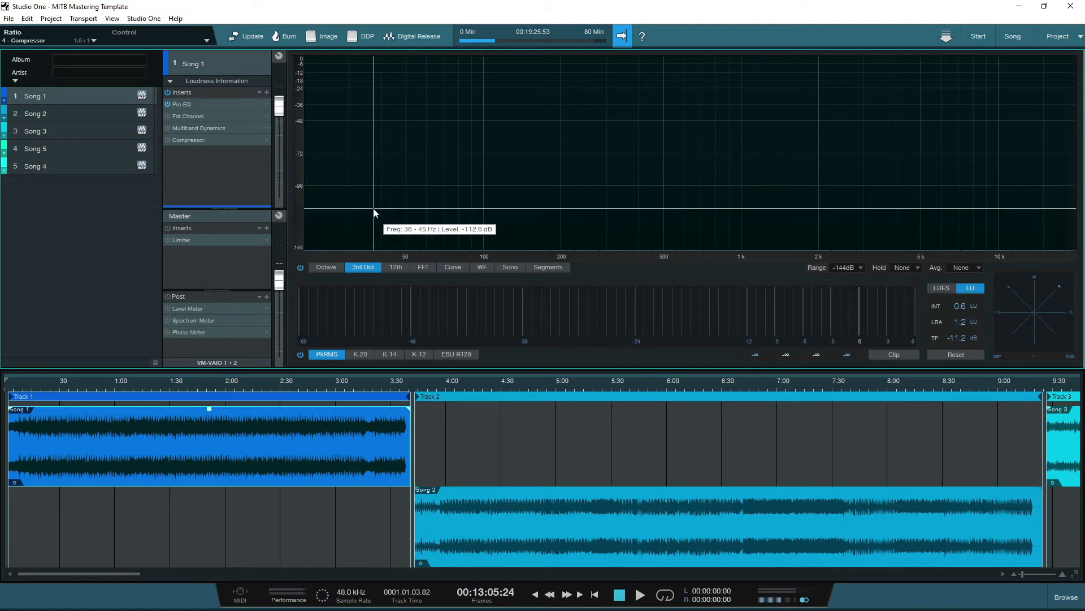
click(206, 106)
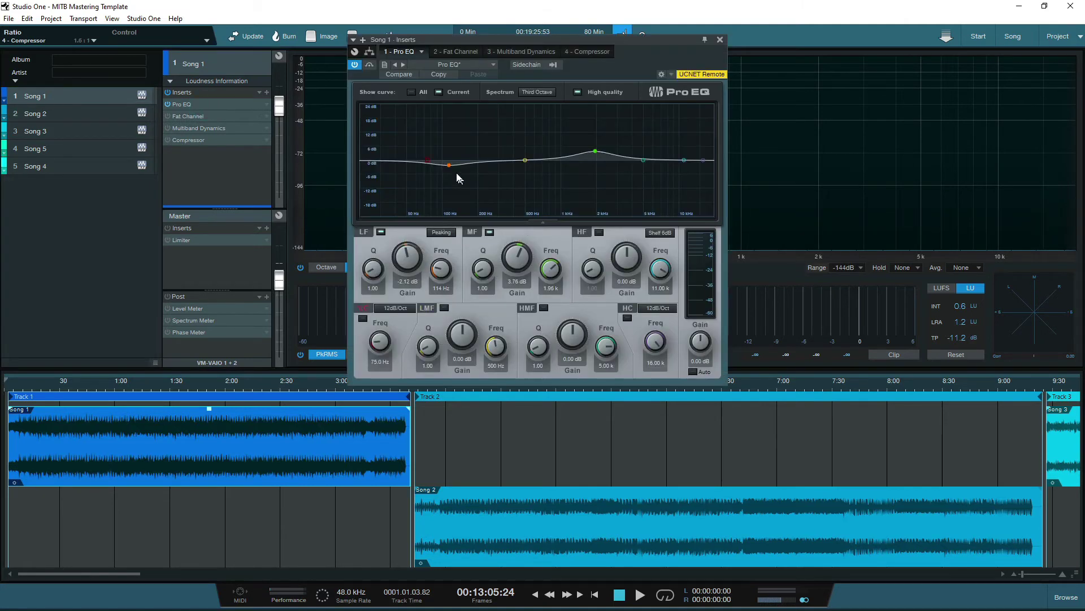
drag(455, 161, 452, 156)
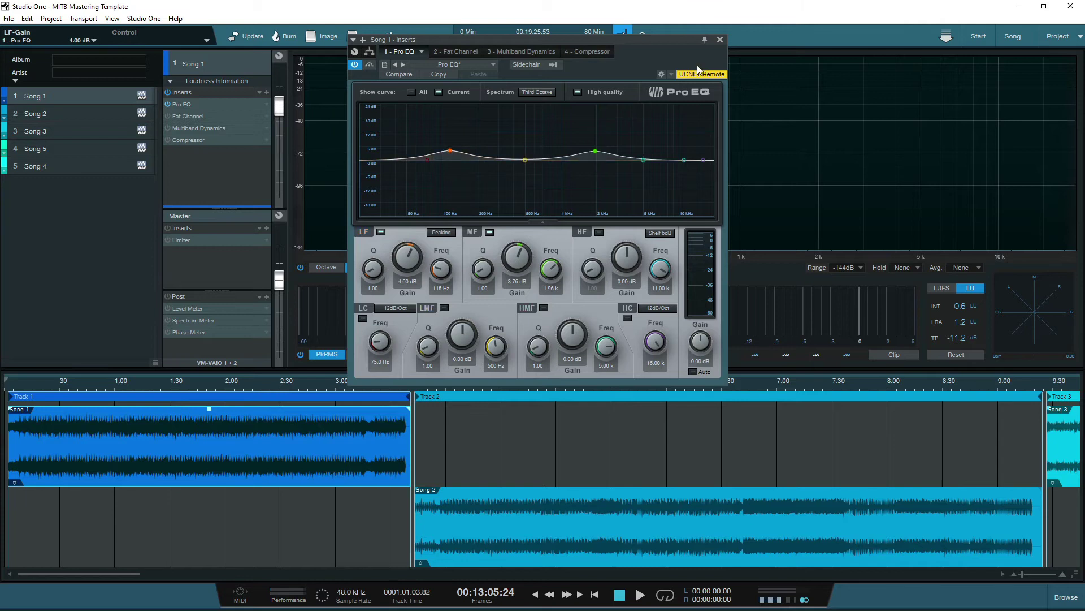
click(720, 40)
click(81, 113)
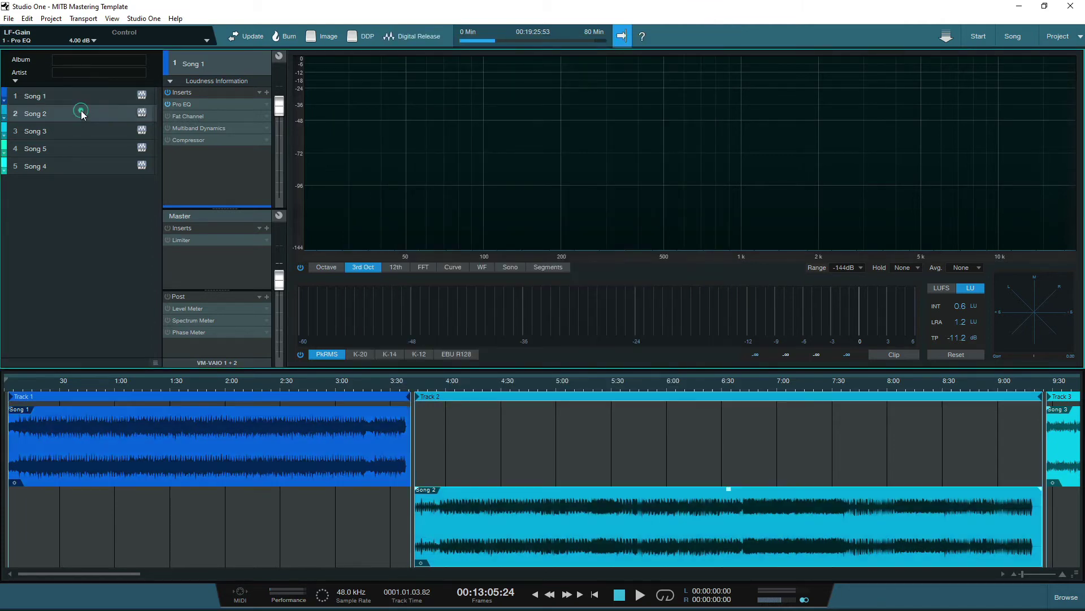
Set Song 2's Compressor threshold to -20.28 dB and ratio to 4:1
double_click(201, 140)
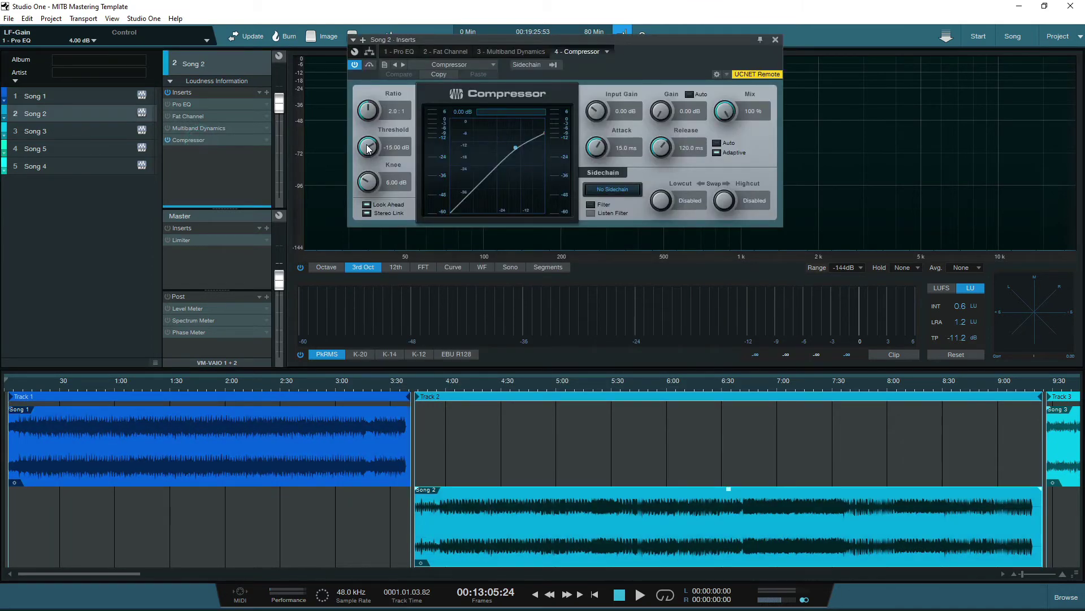
drag(367, 148, 368, 164)
drag(368, 116, 368, 107)
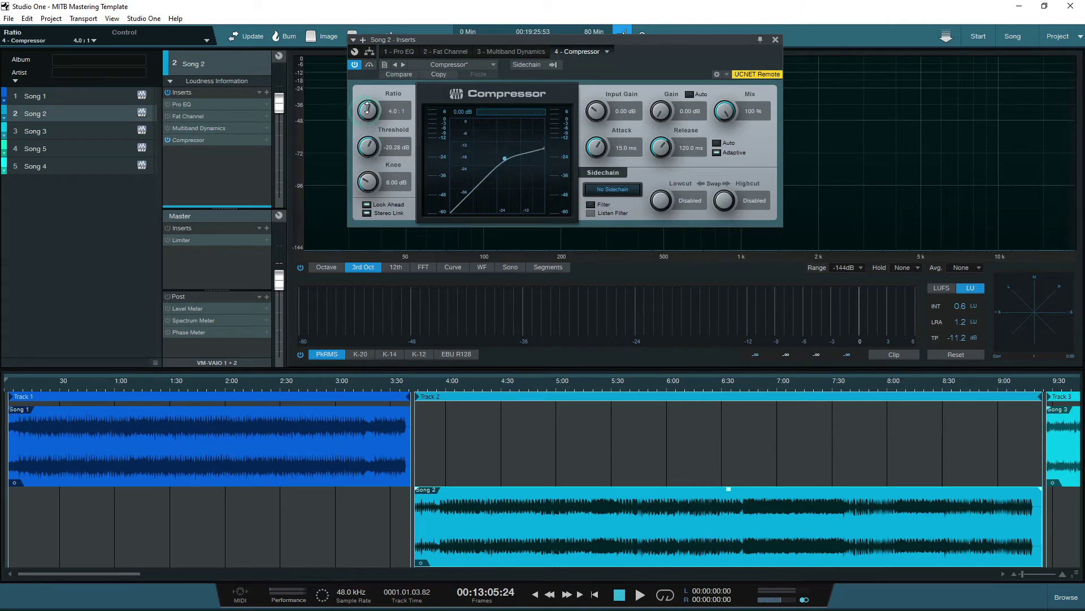
click(775, 39)
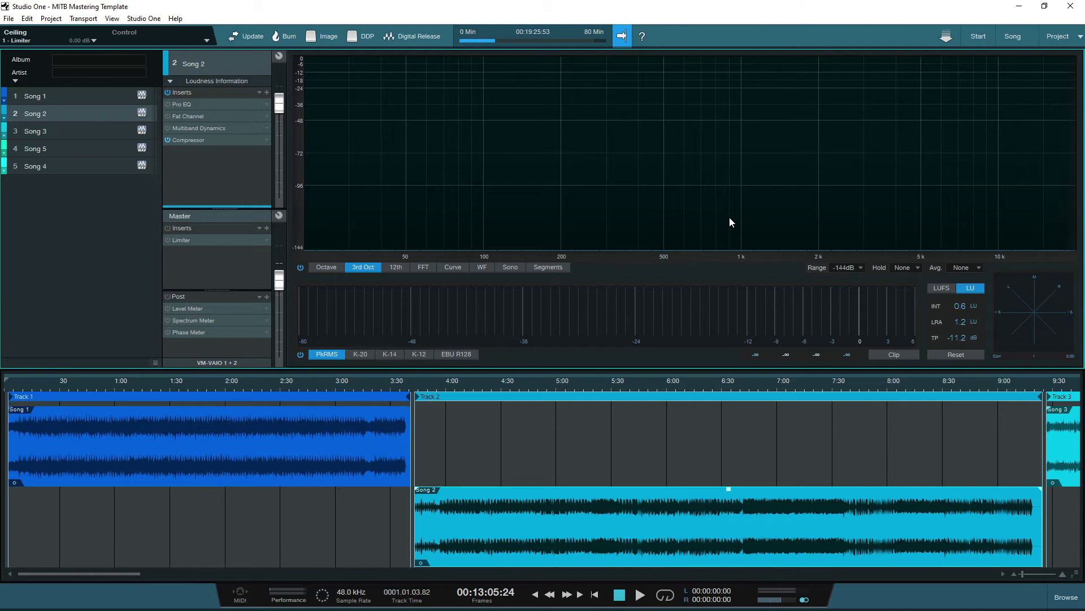
Turn the Master Limiter's release down to 29.3 ms and close the Limiter window
click(174, 240)
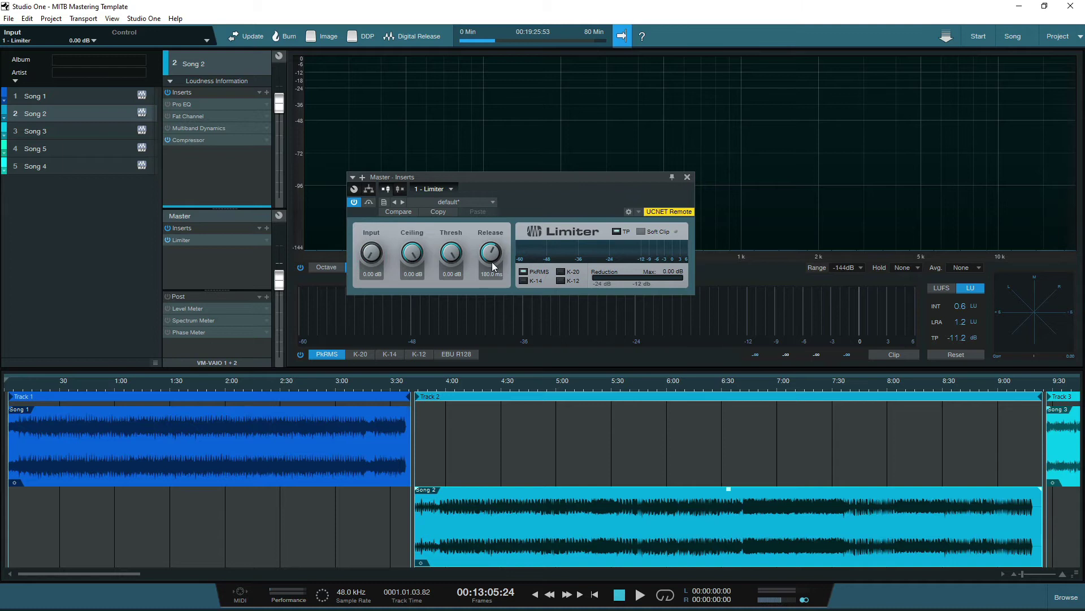
drag(489, 256, 495, 221)
click(687, 177)
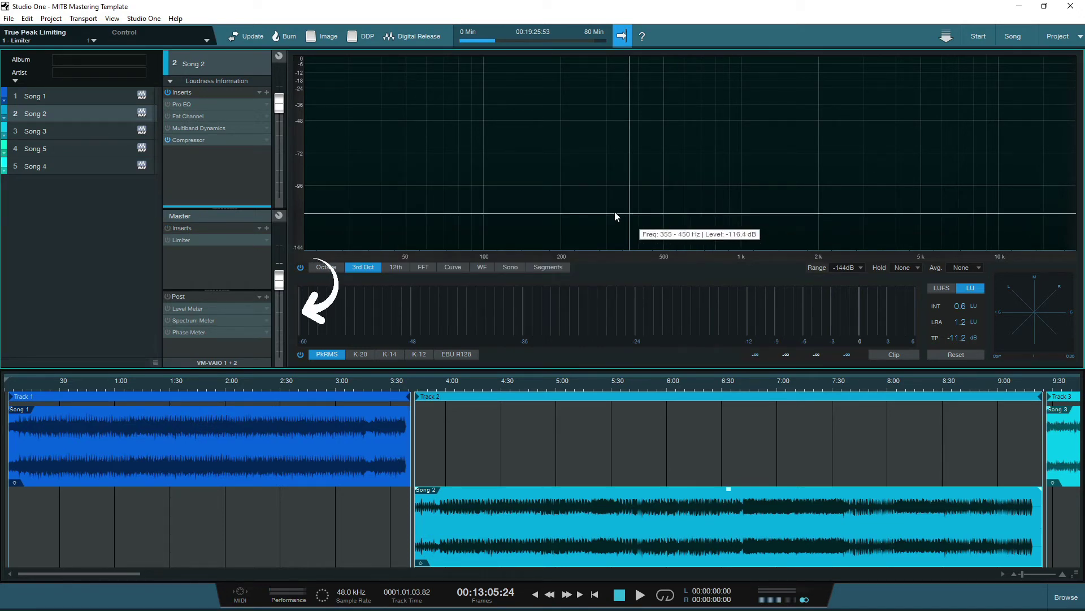
Check the master's Level Meter, Spectrum Meter and Phase Meter post inserts in turn
click(195, 309)
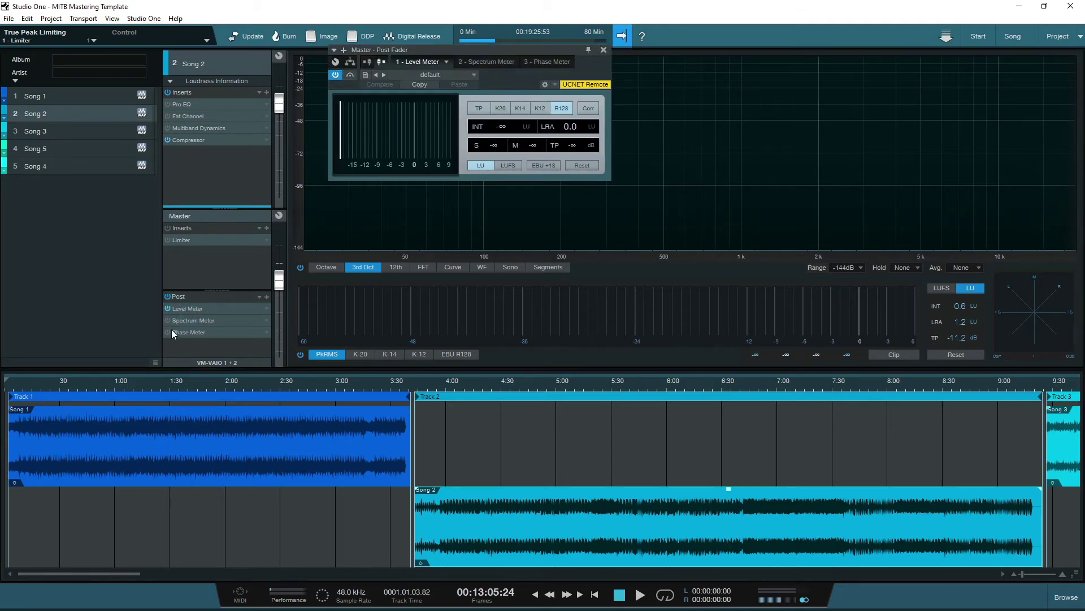
click(199, 320)
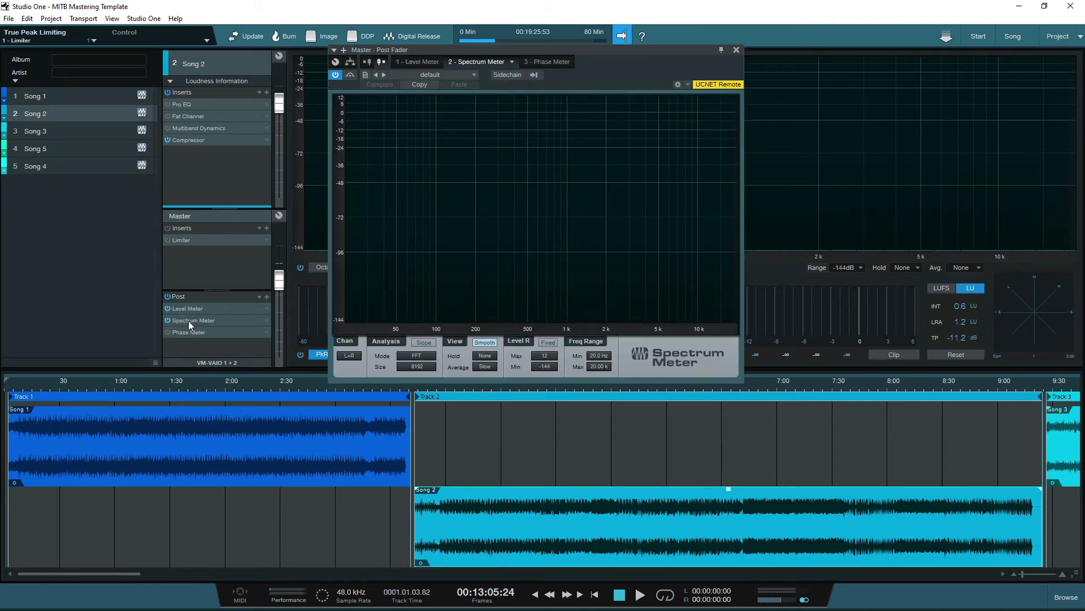
click(205, 334)
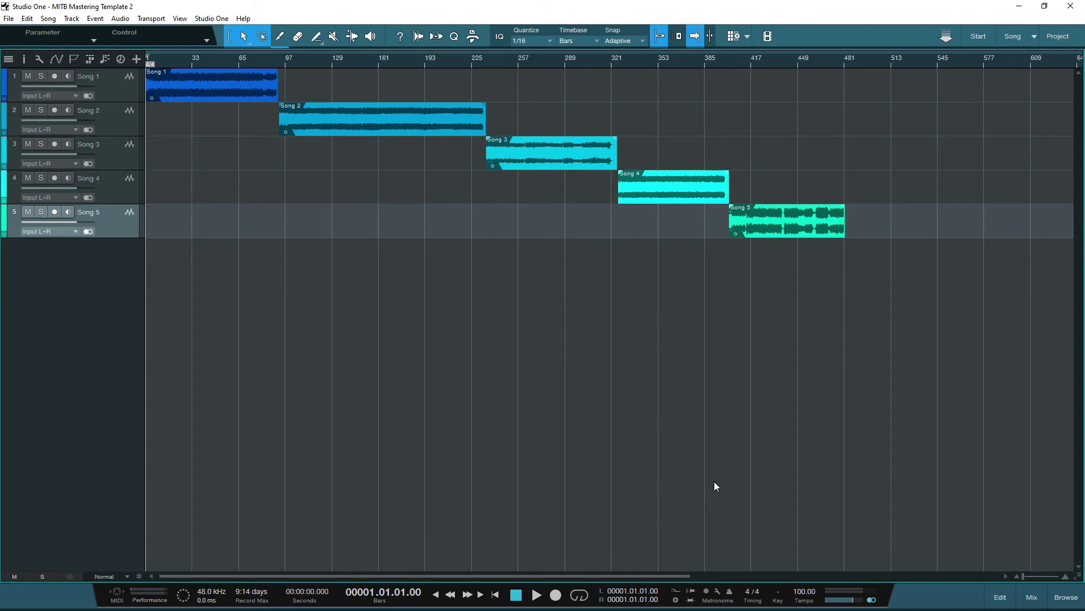
Show the Mix console (F3) with the five sequenced songs' channels
key(F3)
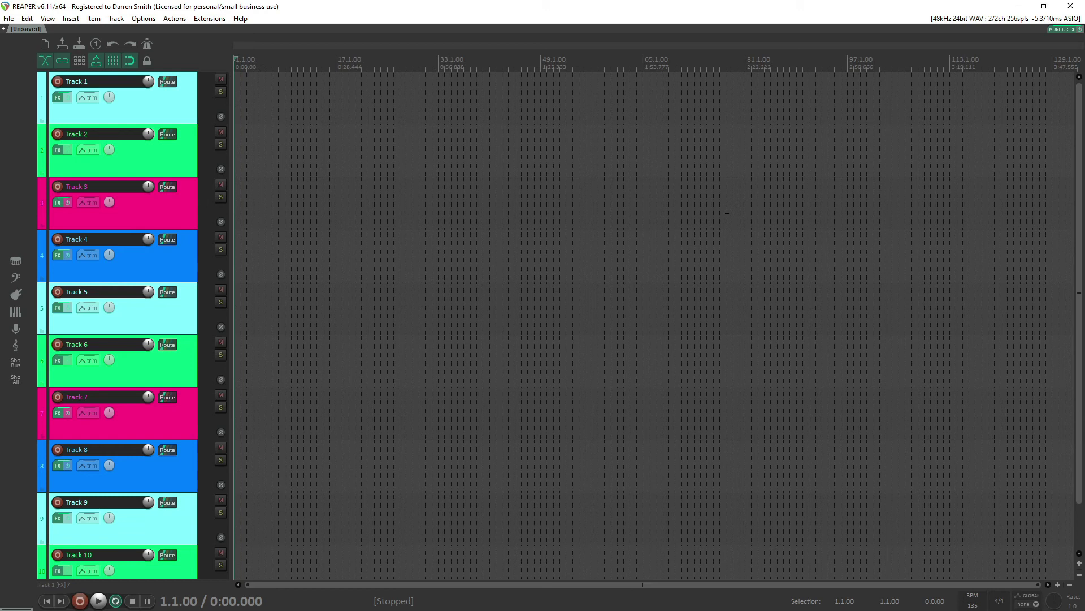
Import Song 1–5.wav from E:\MITB onto separate tracks
click(73, 20)
click(80, 31)
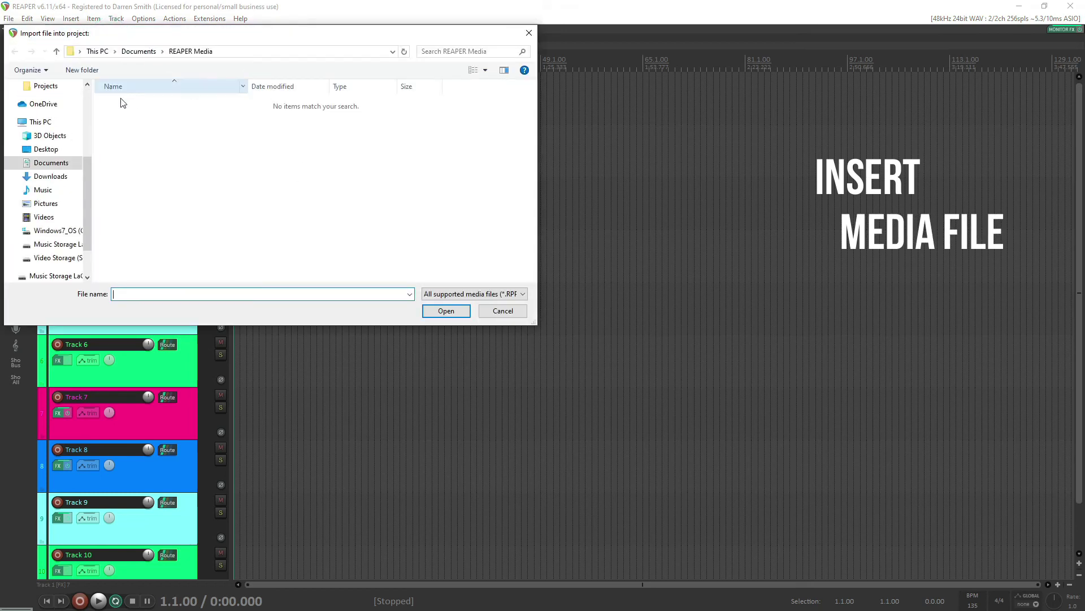
click(67, 245)
scroll(187, 219, down, 2)
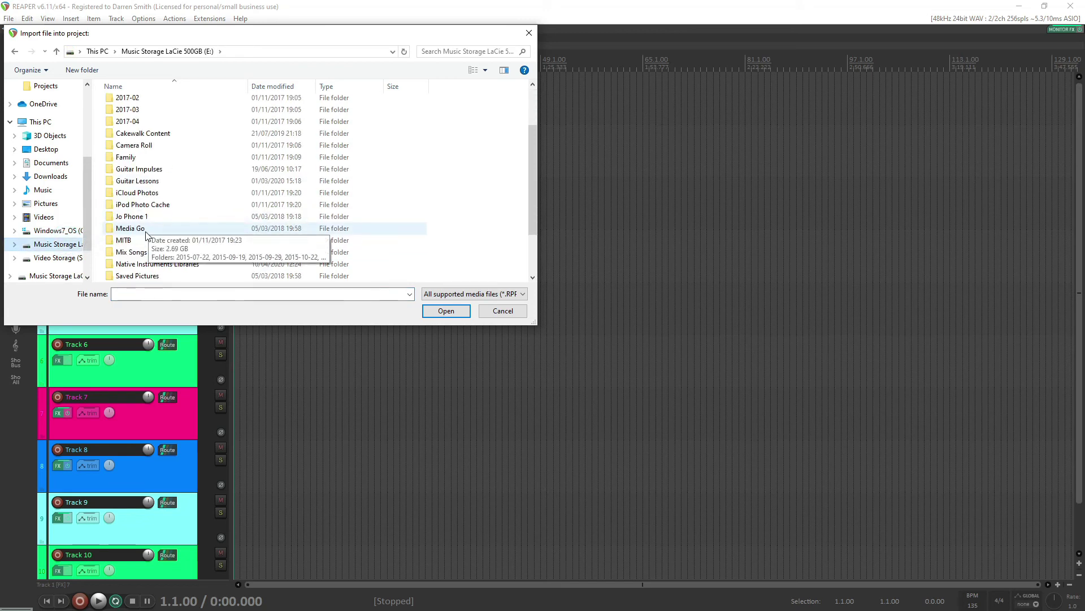
double_click(149, 234)
click(168, 103)
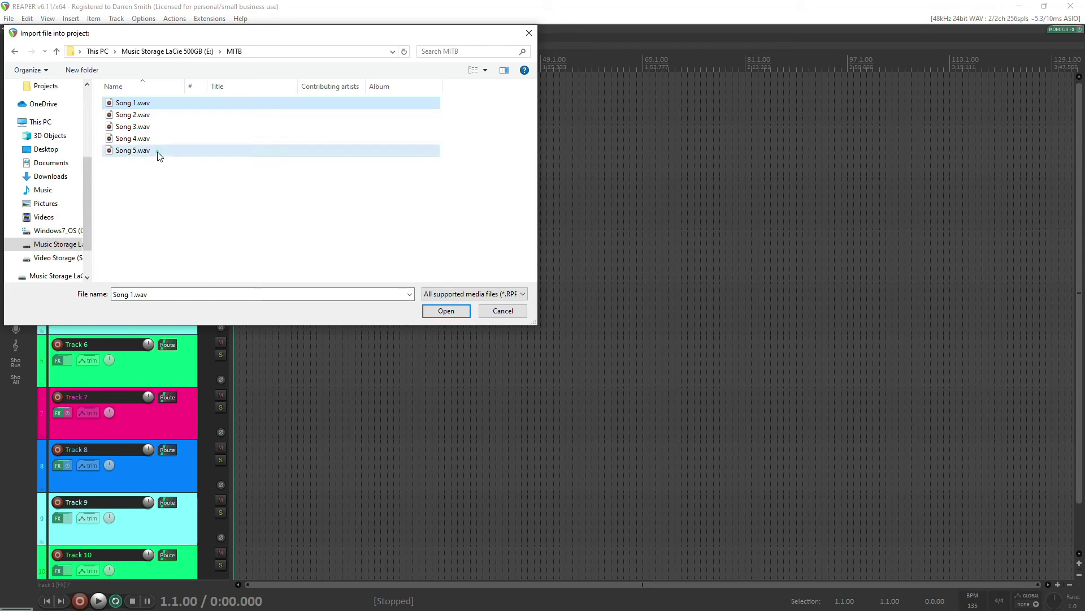
shift+click(158, 151)
click(435, 312)
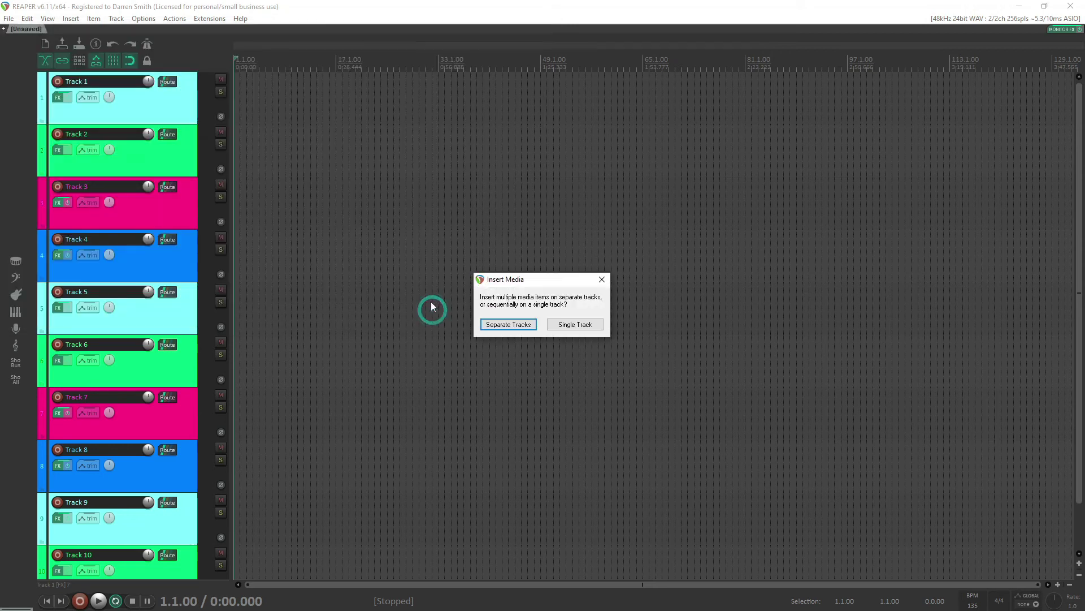
click(505, 324)
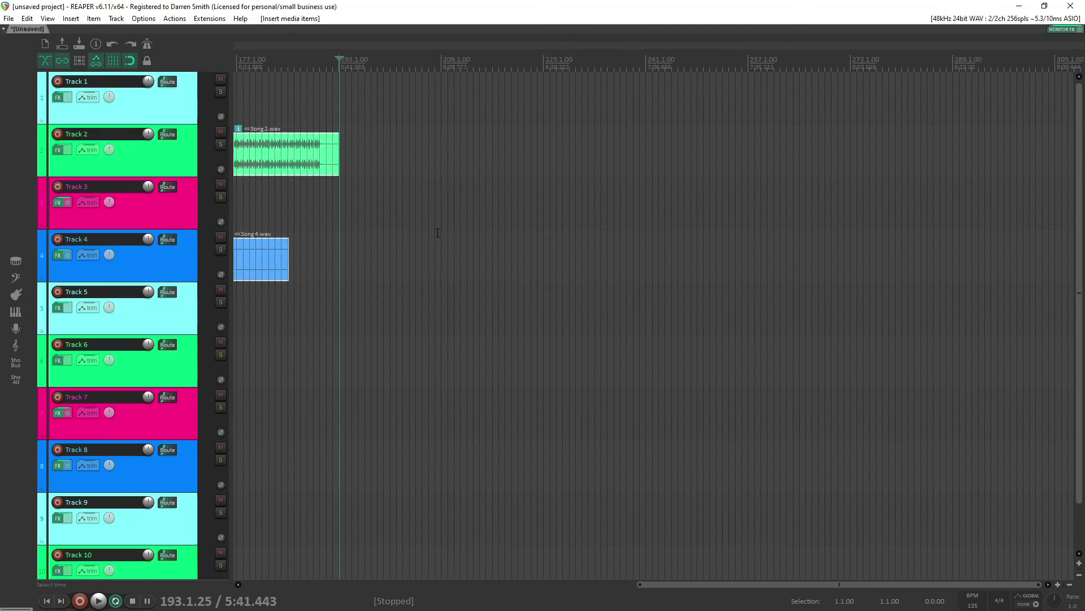
Bring all five songs into view and open Actions > Show action list
drag(725, 584, 319, 588)
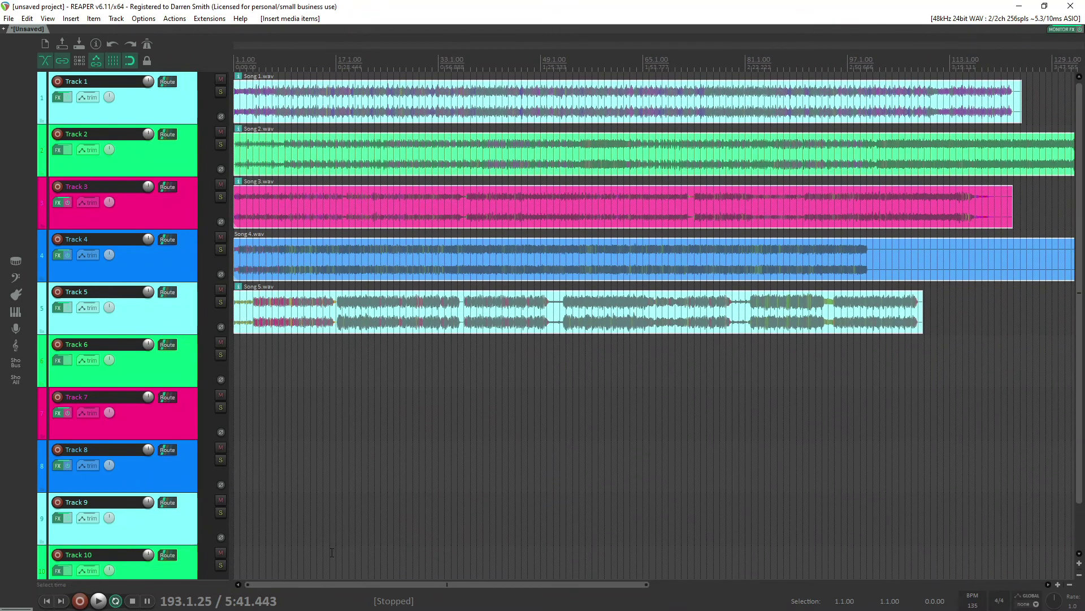
scroll(434, 499, down, 2)
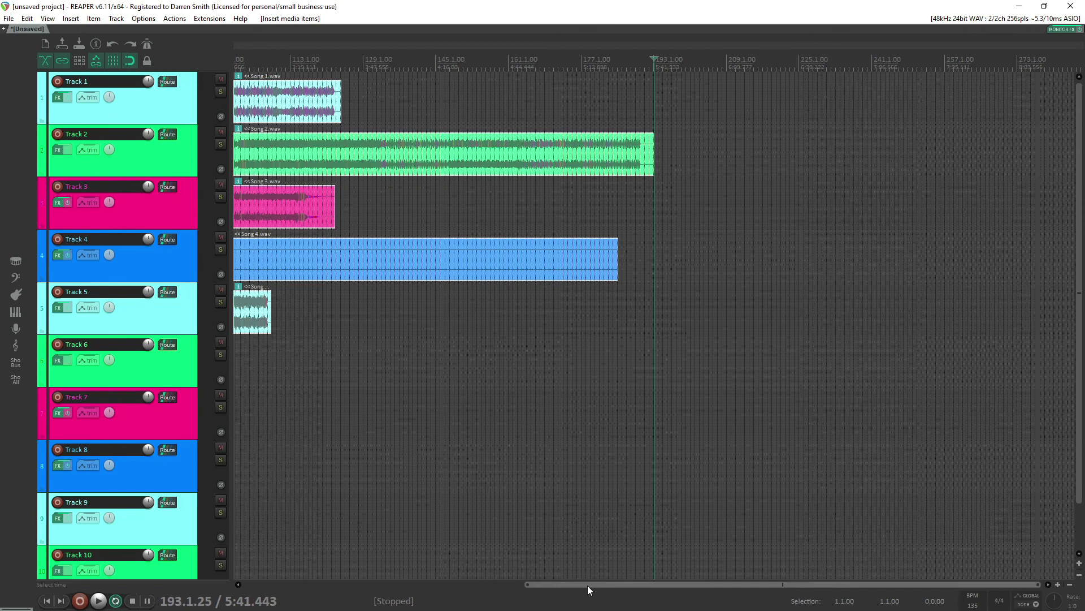
drag(586, 585, 396, 587)
scroll(317, 506, down, 1)
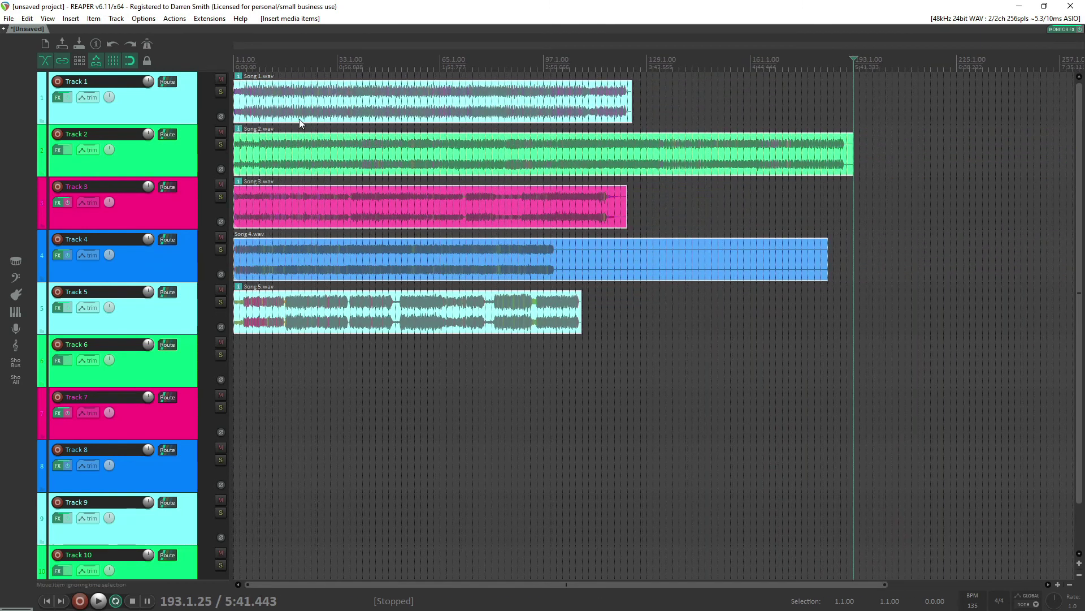
click(174, 19)
click(200, 33)
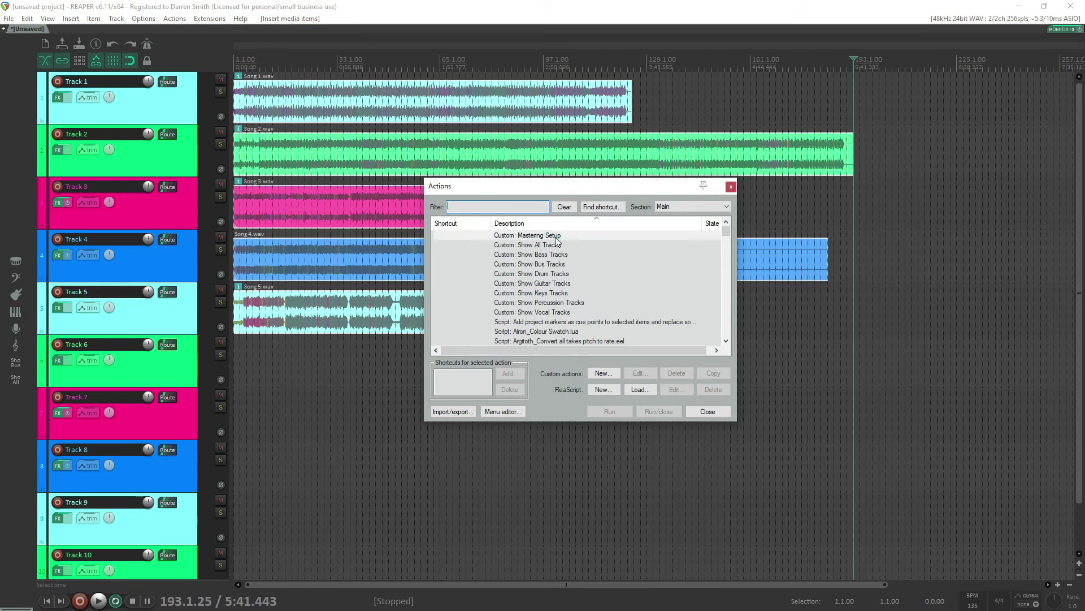
Run Custom: Mastering Setup five times to place the songs end to end, then close the list
click(554, 235)
click(619, 415)
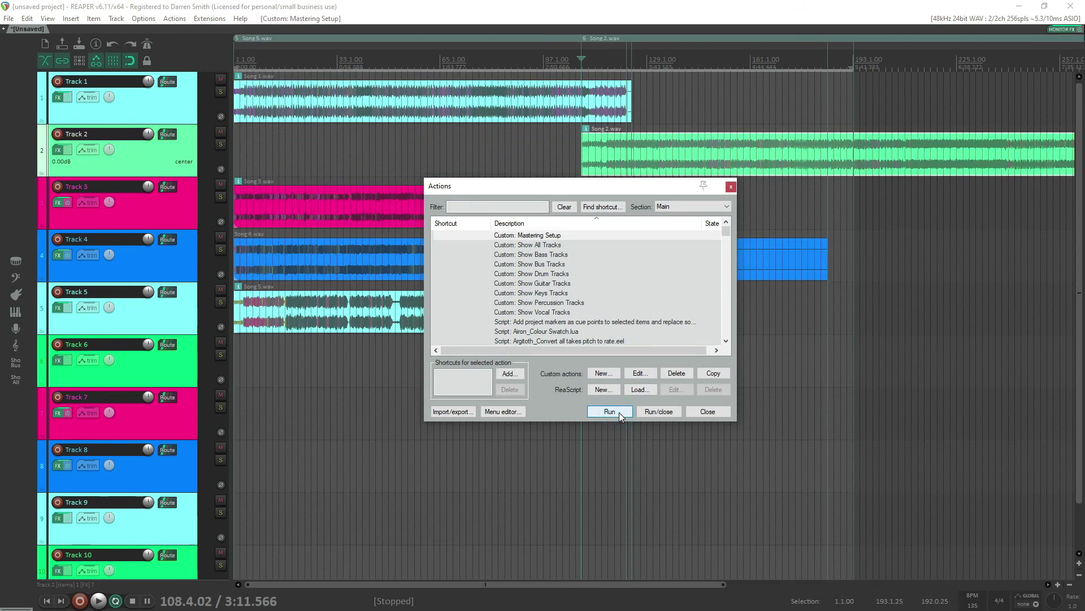
click(609, 411)
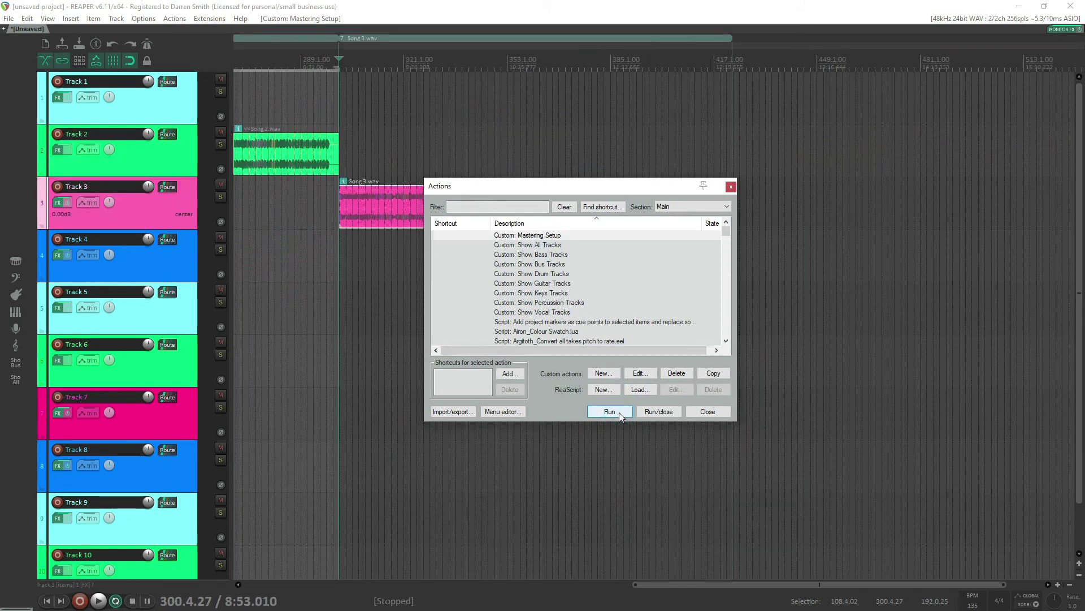
click(610, 411)
click(609, 412)
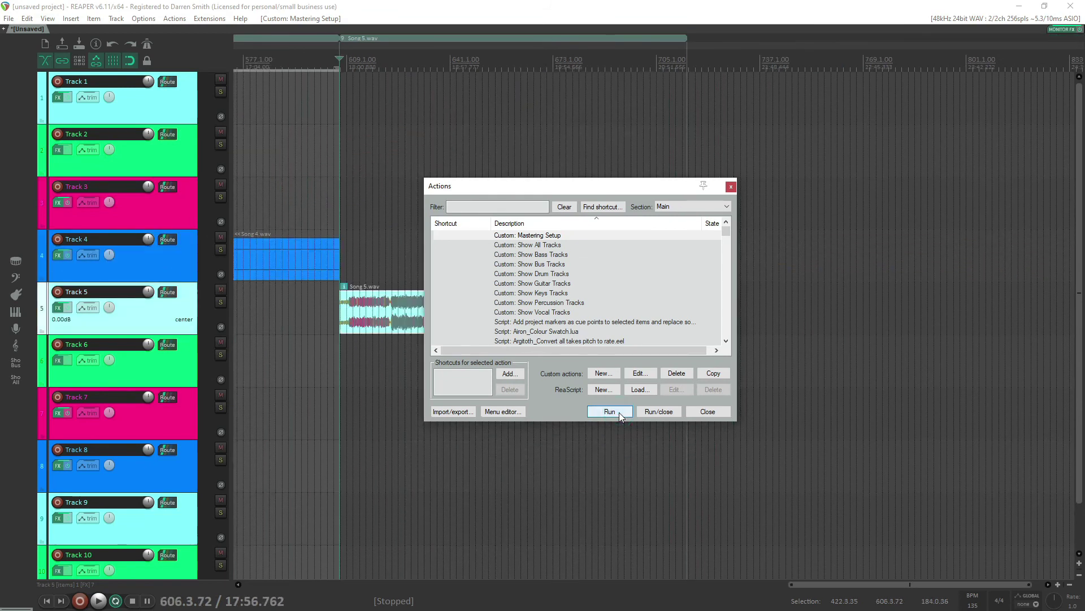
click(609, 413)
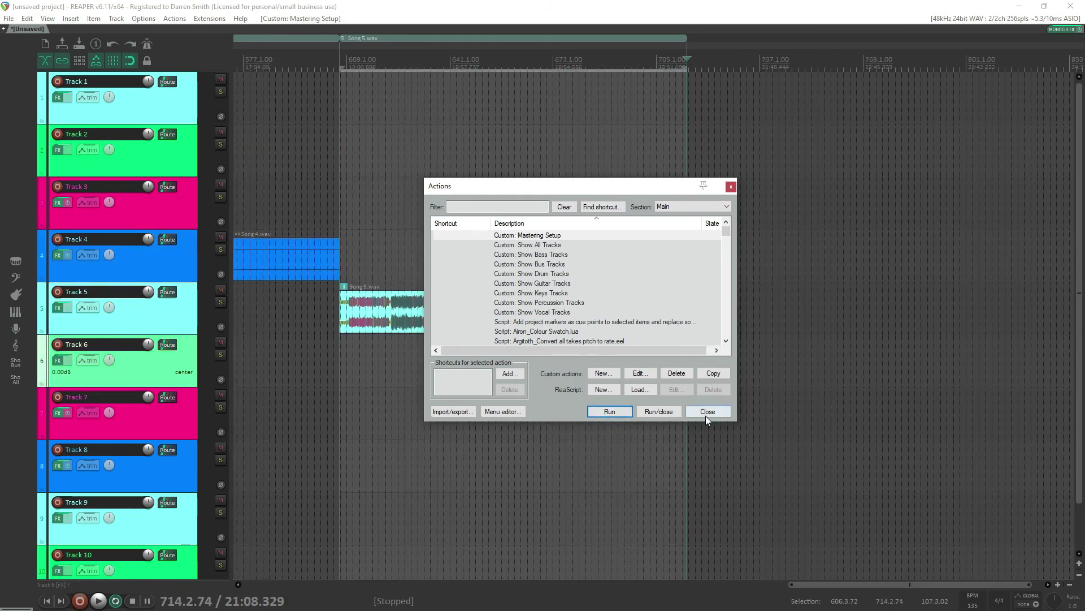
click(697, 413)
drag(821, 585, 564, 575)
Switch to the F7 mastering mixer screenset and open Youlean Loudness Meter via Monitor FX
key(F7)
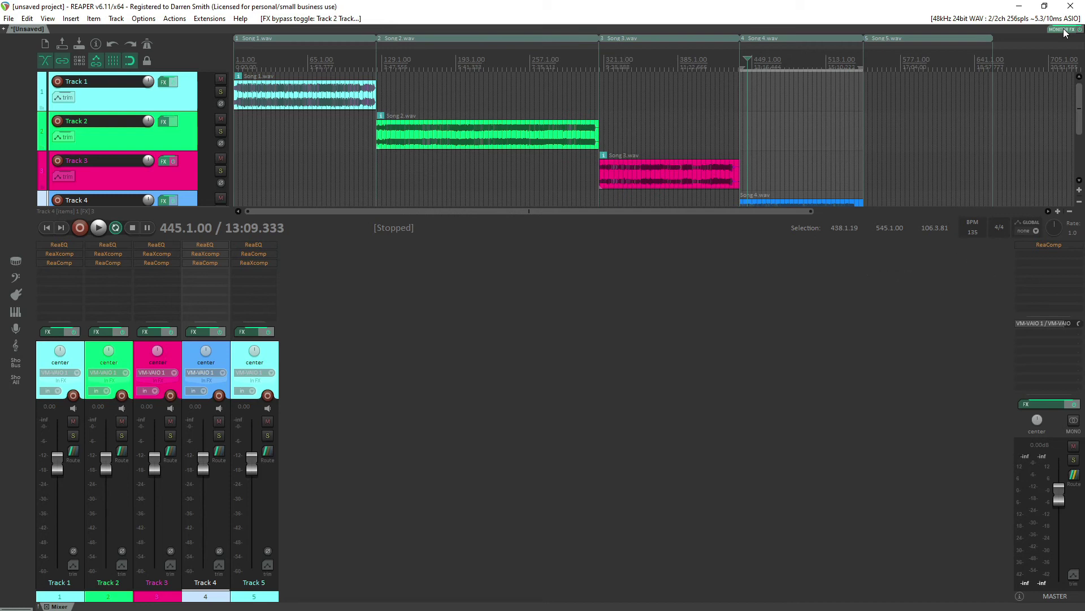
click(1065, 30)
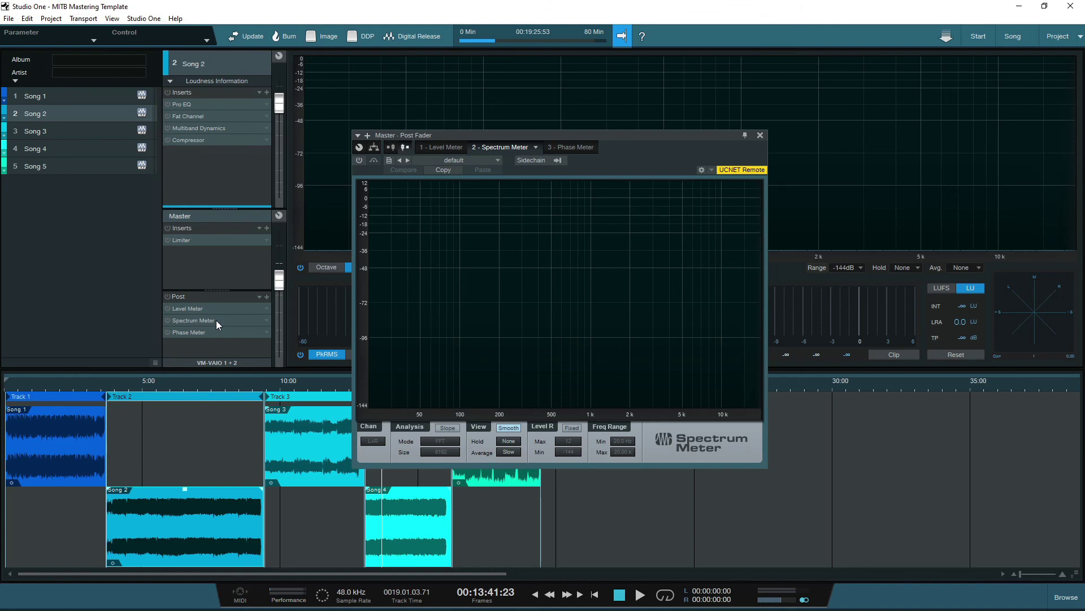
Close the master's Spectrum Meter plugin window
click(216, 320)
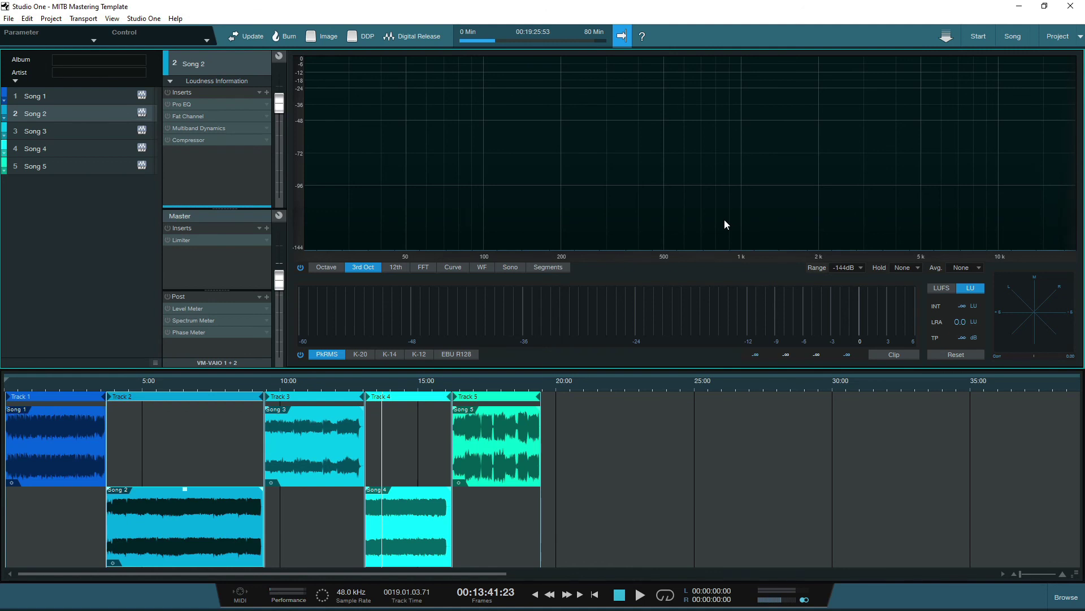